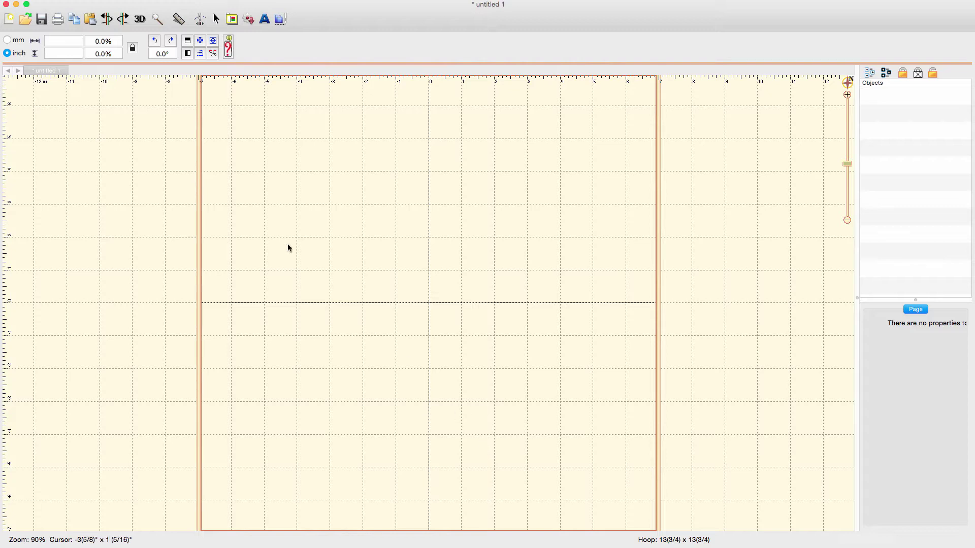
# Merge the swirl2.pes heart-chain stitch file from the Desktop into the centre of the hoop.
pyautogui.click(85, 1)
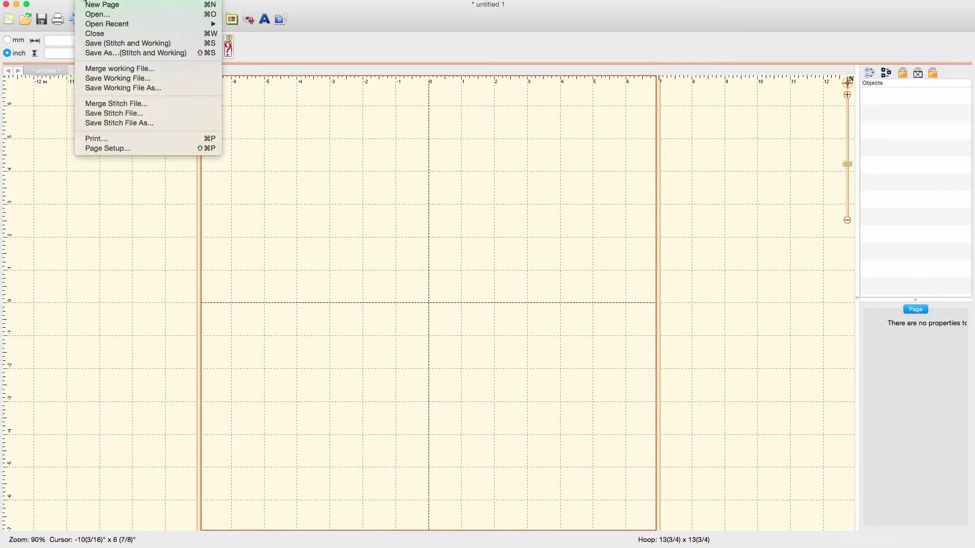
pyautogui.click(141, 105)
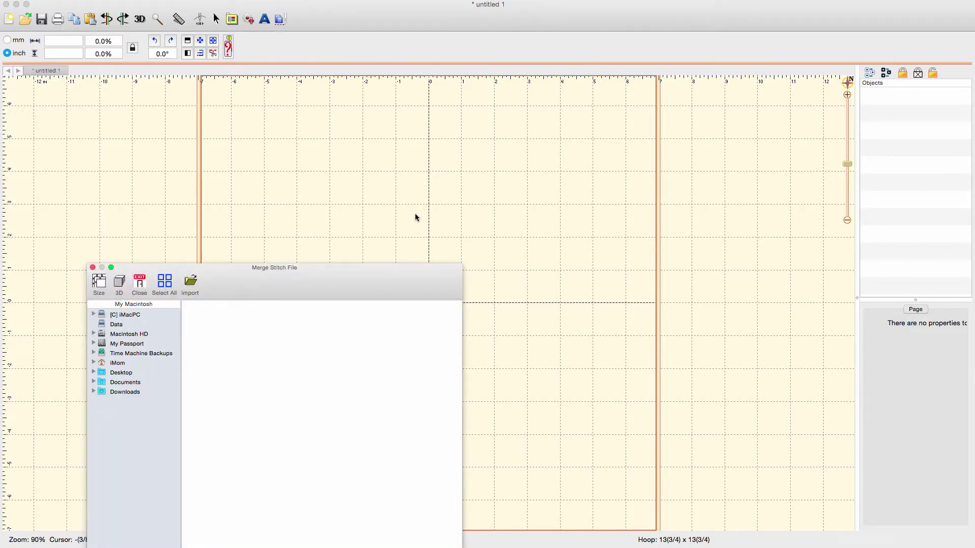
pyautogui.click(161, 373)
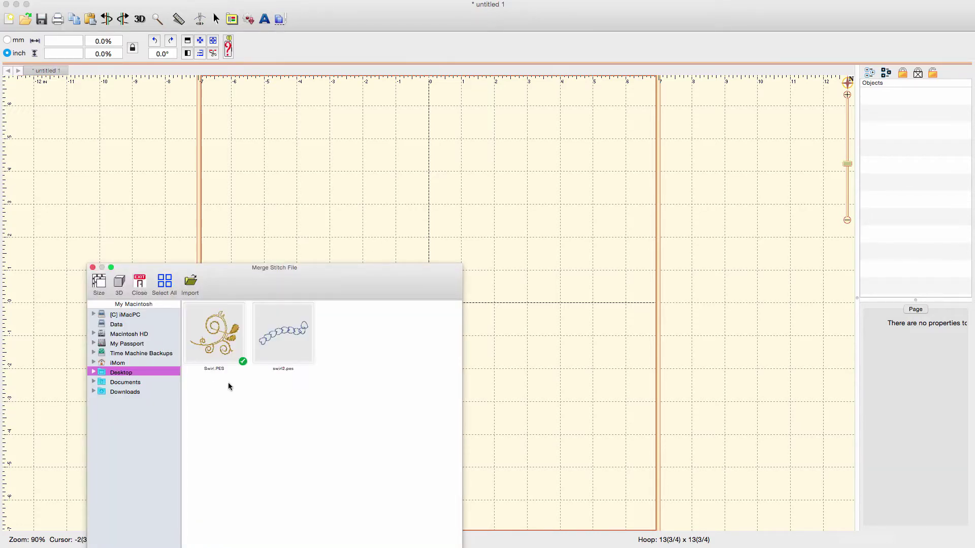
pyautogui.click(280, 350)
pyautogui.doubleClick(286, 349)
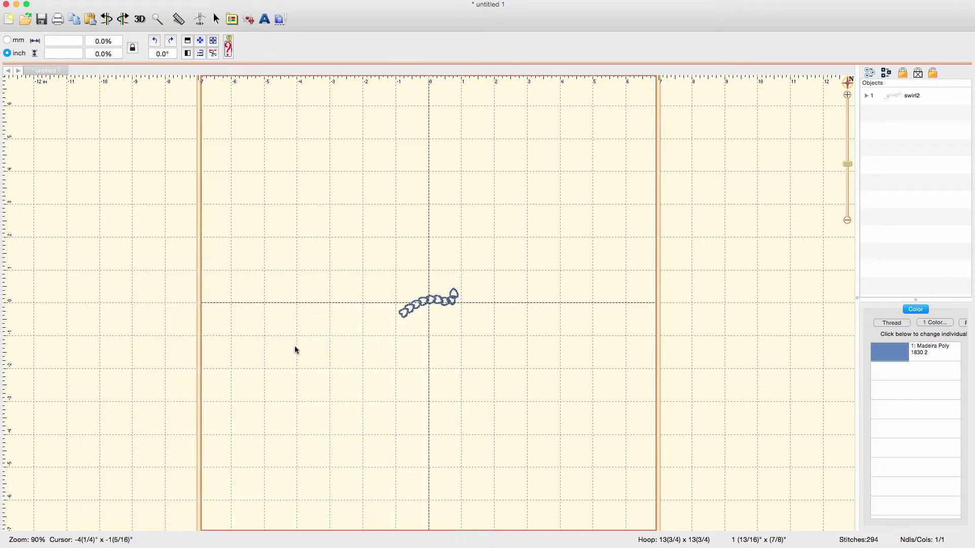
# Scale the swirl2 heart chain to 250% and move it to the hoop's upper left.
pyautogui.click(431, 303)
pyautogui.click(415, 297)
pyautogui.moveTo(416, 306); pyautogui.dragTo(531, 293)
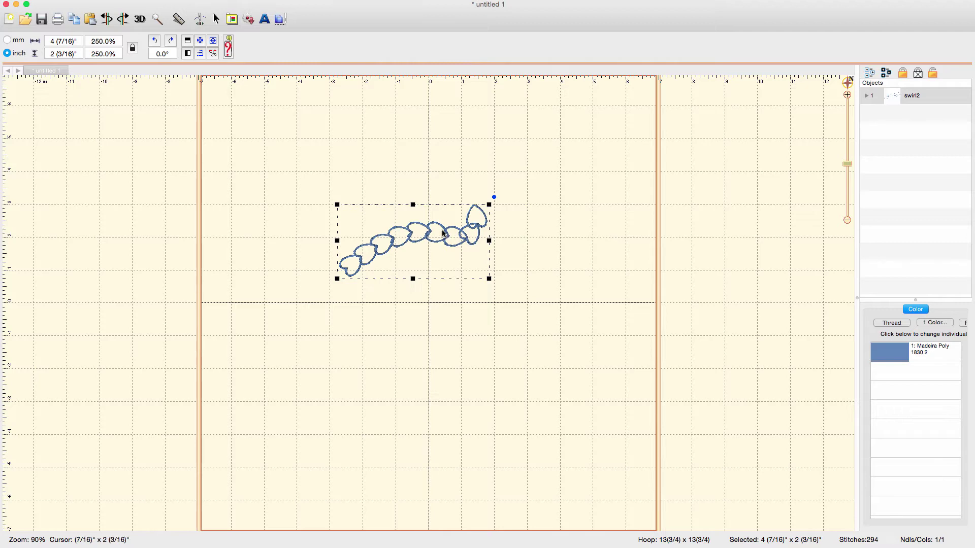
pyautogui.moveTo(444, 233); pyautogui.dragTo(368, 203)
pyautogui.click(474, 265)
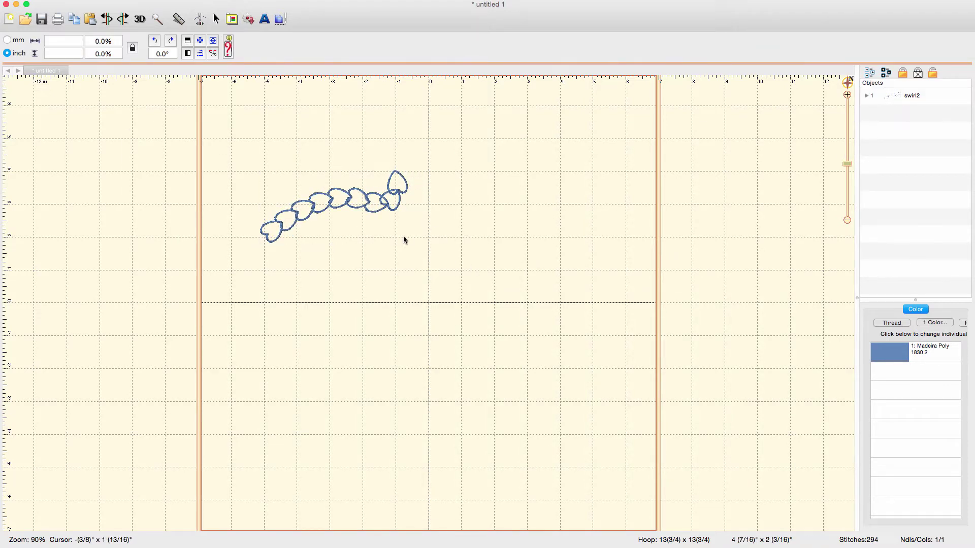
# Copy and paste the heart chain, placing the duplicate to the right of the original.
pyautogui.click(369, 215)
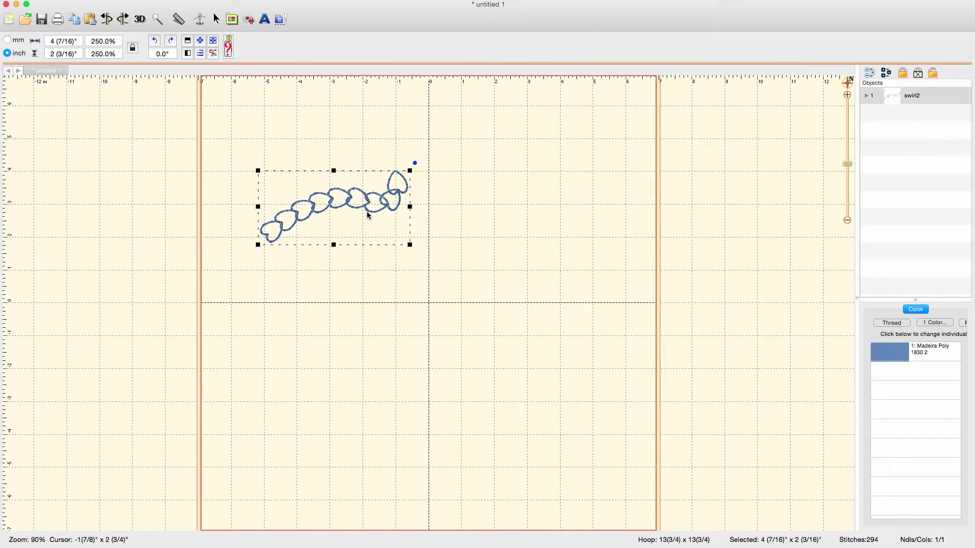
pyautogui.rightClick(336, 192)
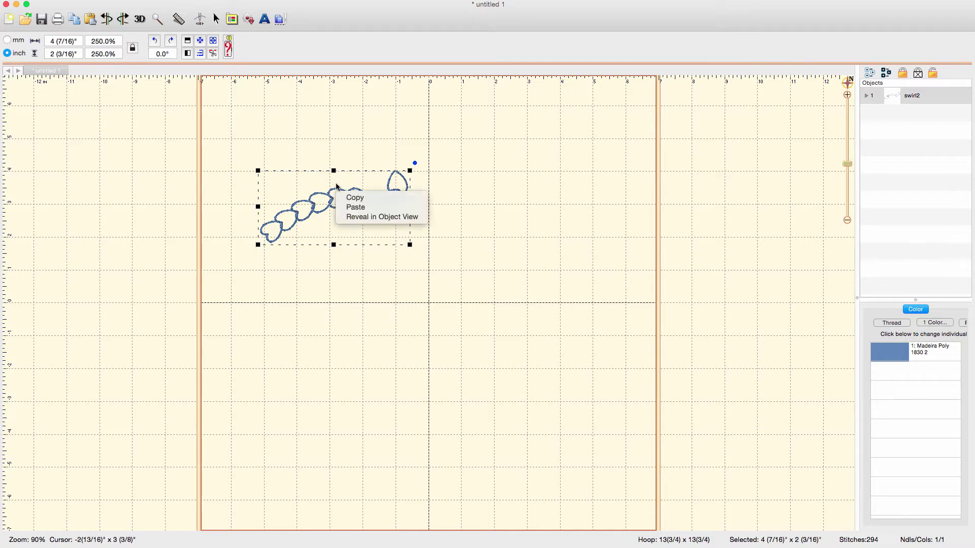
pyautogui.click(355, 198)
pyautogui.rightClick(378, 198)
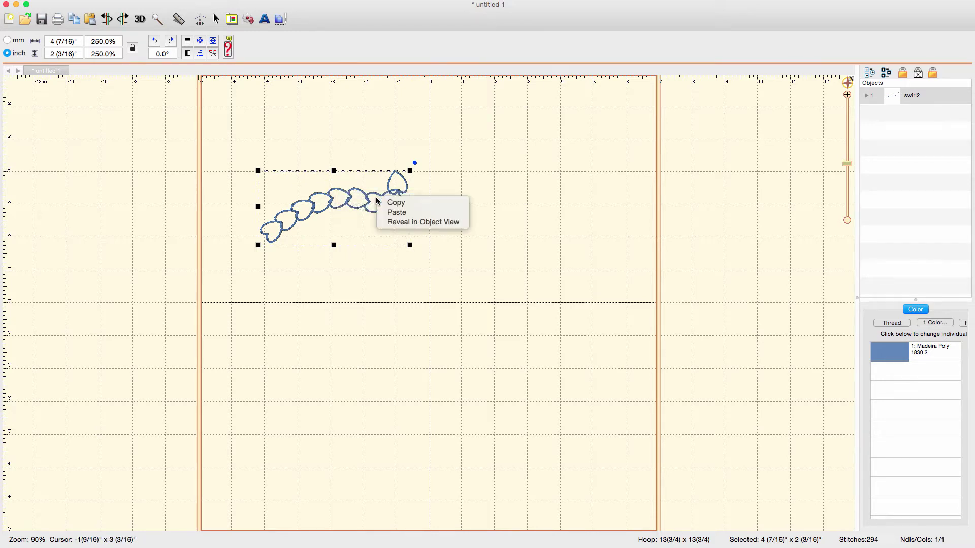
pyautogui.click(396, 213)
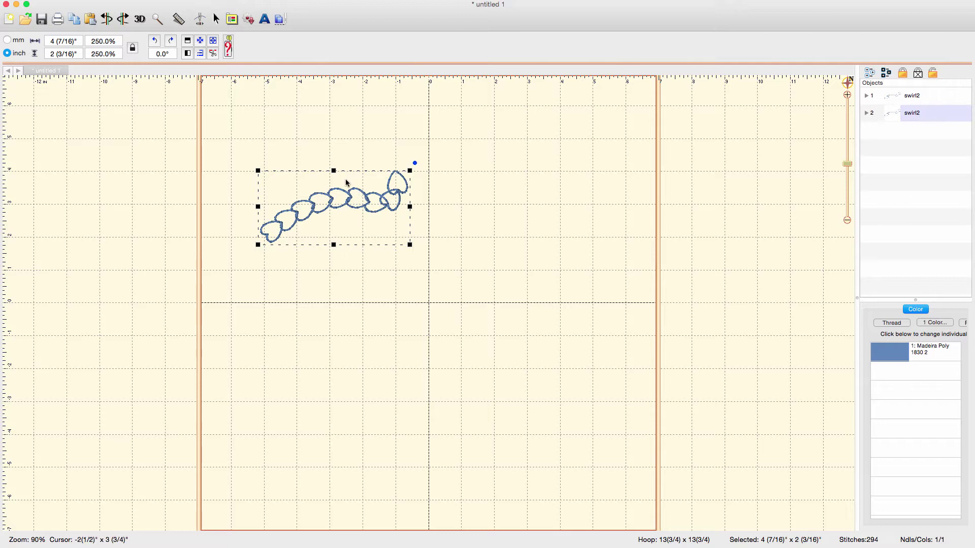
pyautogui.moveTo(348, 200); pyautogui.dragTo(469, 207)
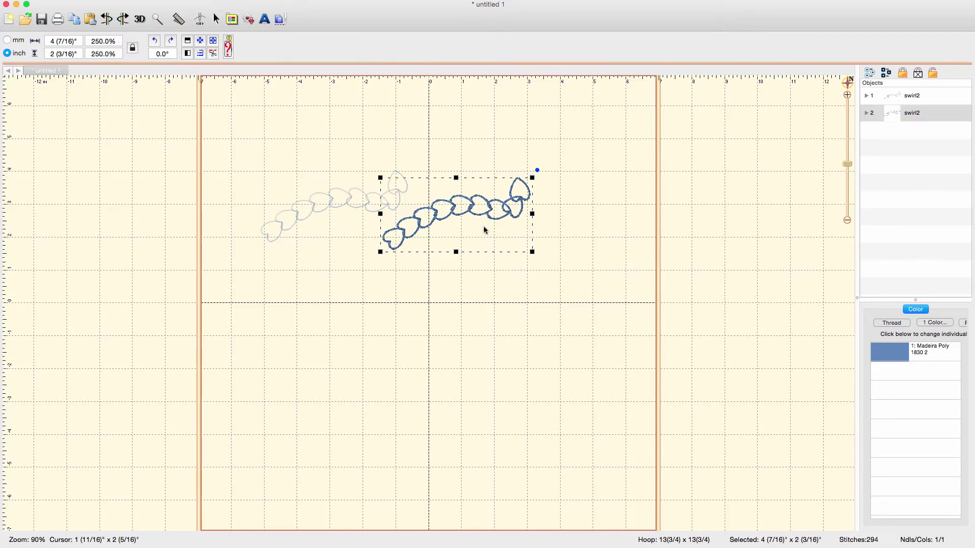
# Flip the copy horizontally and butt its tip against the original to form a symmetric arch.
pyautogui.click(188, 53)
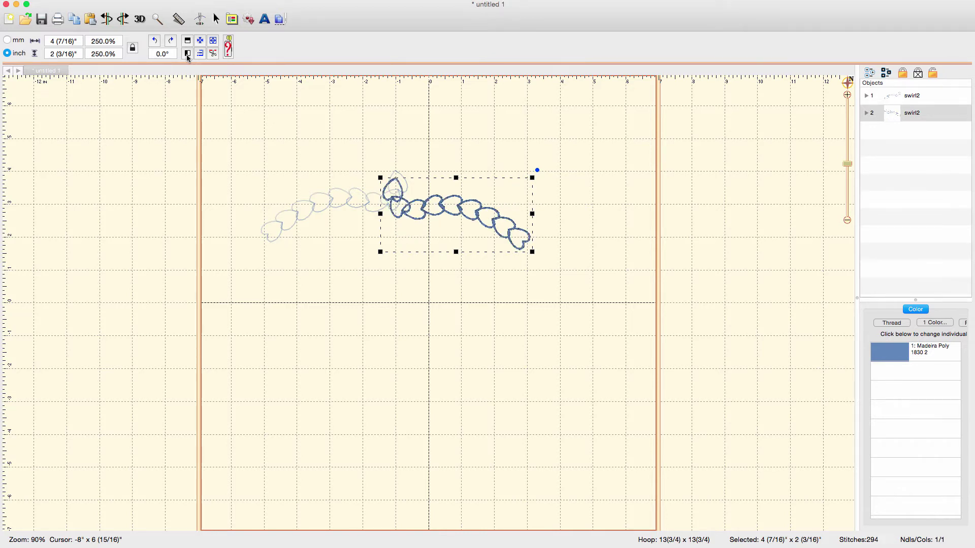
pyautogui.moveTo(426, 209); pyautogui.dragTo(448, 202)
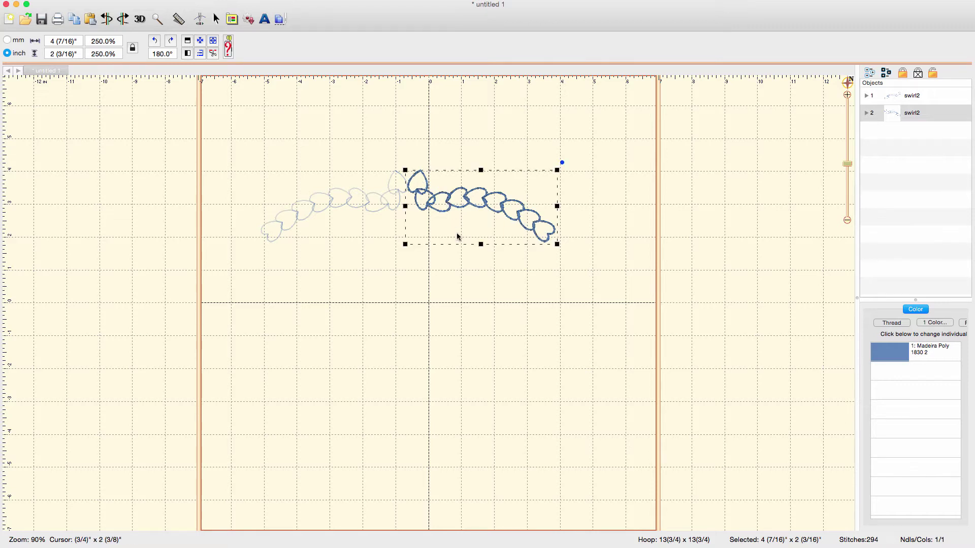
pyautogui.click(449, 300)
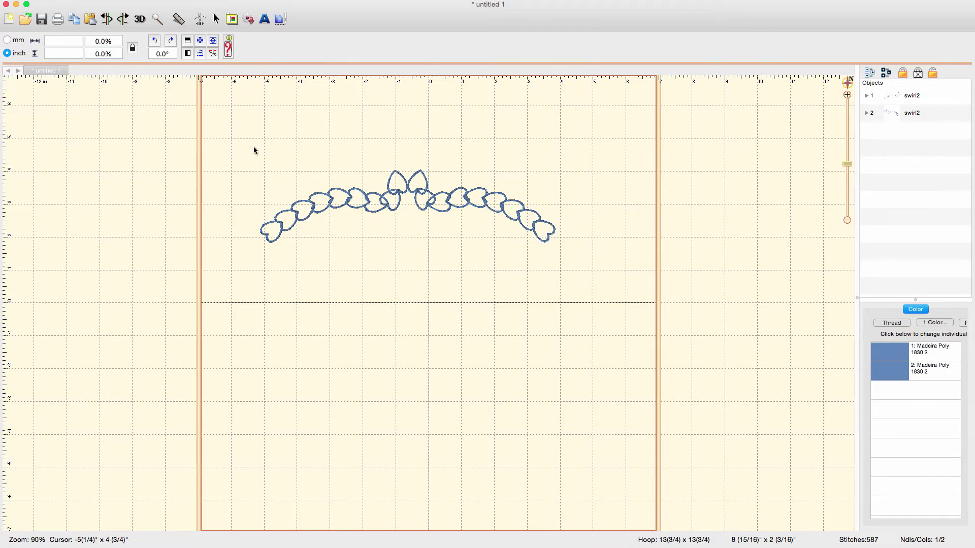
# Copy and paste both halves of the heart arch, moving the duplicate down toward centre.
pyautogui.moveTo(251, 145); pyautogui.dragTo(565, 265)
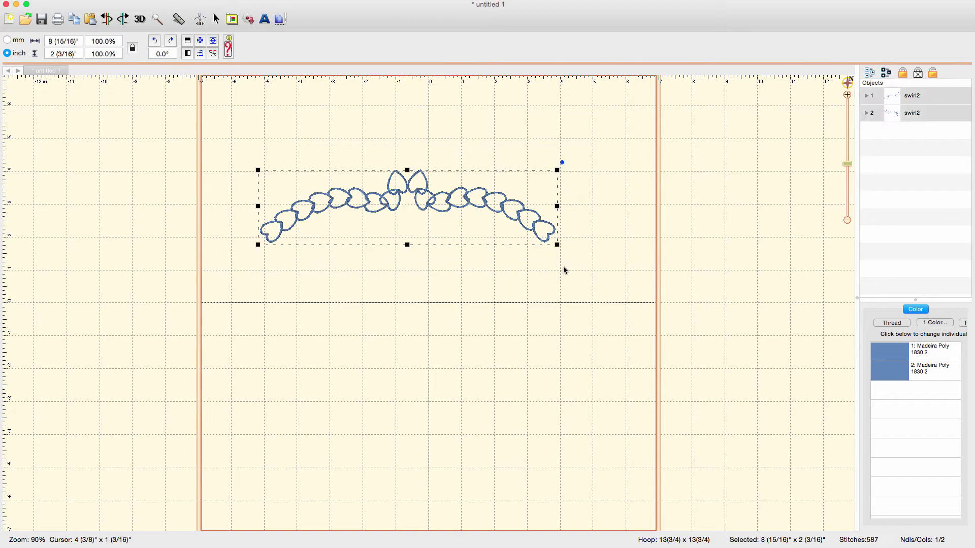
pyautogui.rightClick(444, 210)
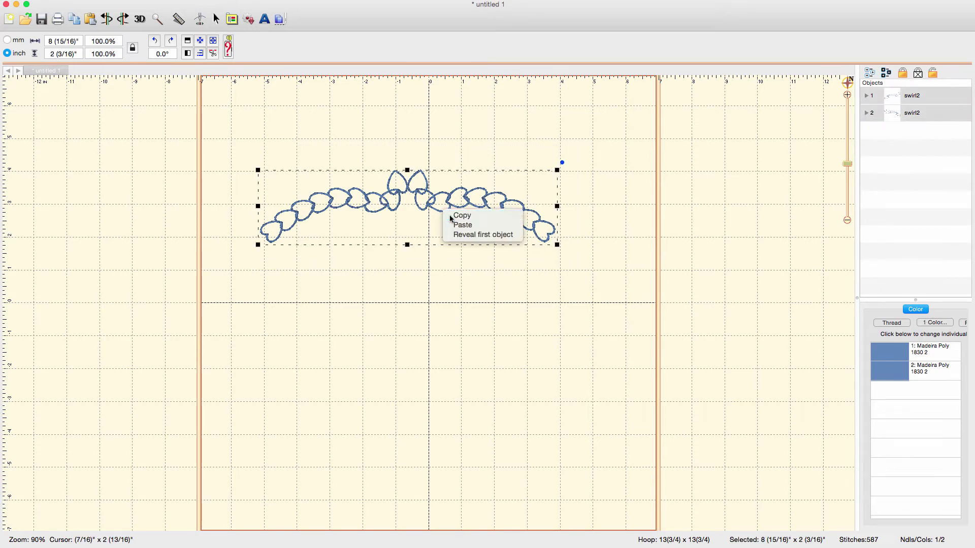
pyautogui.click(450, 219)
pyautogui.rightClick(447, 209)
pyautogui.click(456, 227)
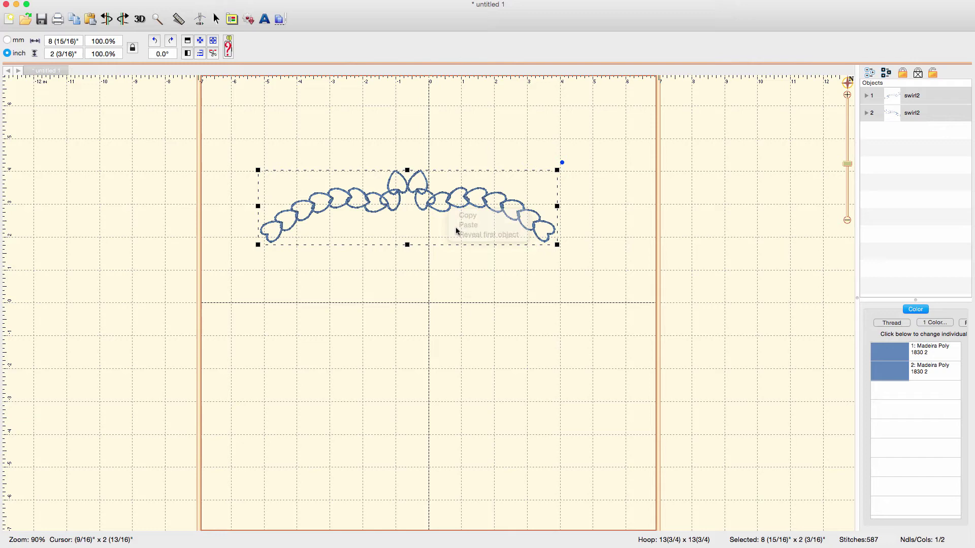
pyautogui.moveTo(432, 211); pyautogui.dragTo(440, 303)
# Check object 3's thread colour in the object list, then group the two pasted halves.
pyautogui.rightClick(877, 137)
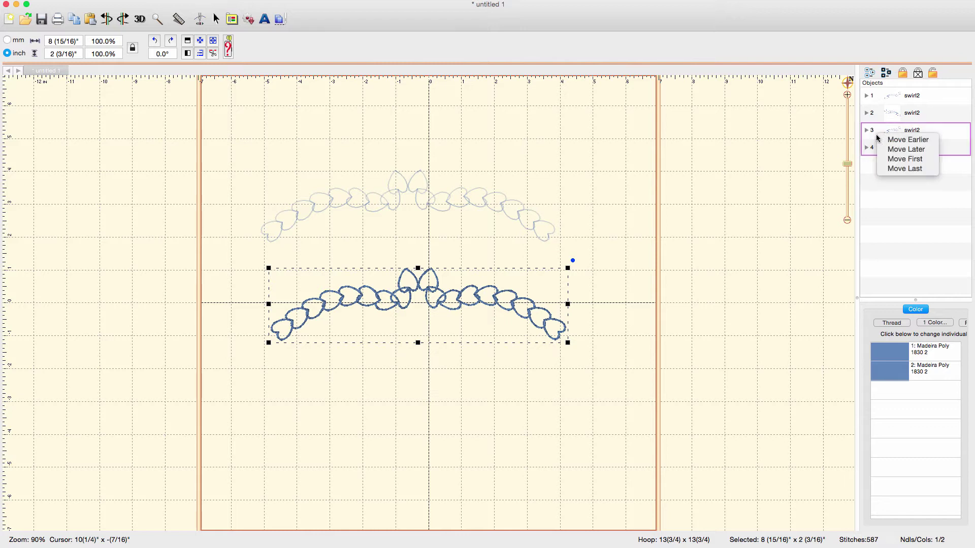
pyautogui.click(867, 132)
pyautogui.click(866, 131)
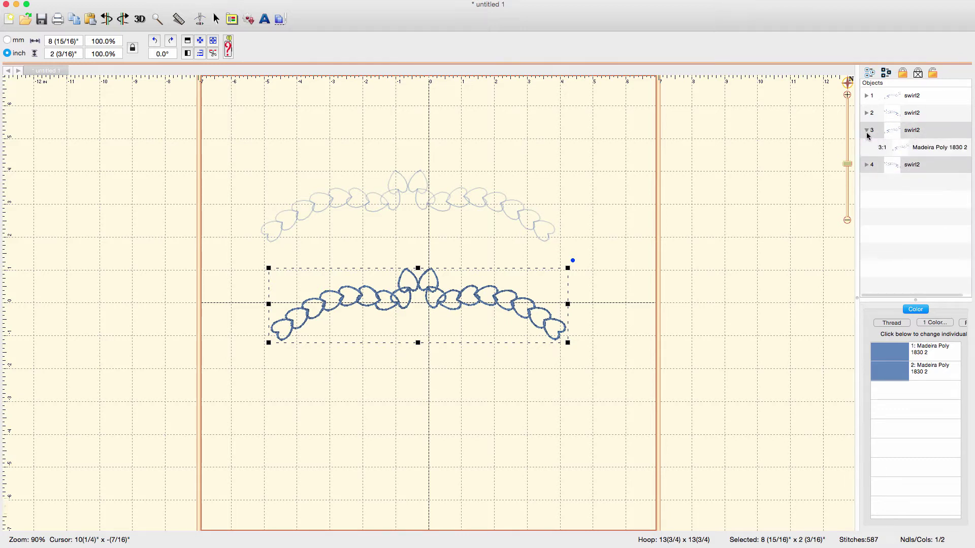
pyautogui.click(867, 131)
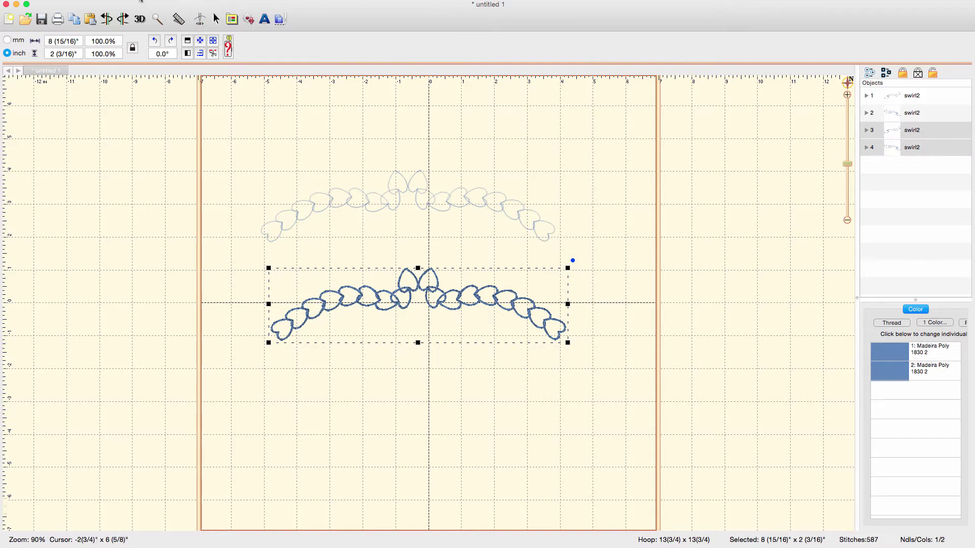
pyautogui.click(109, 2)
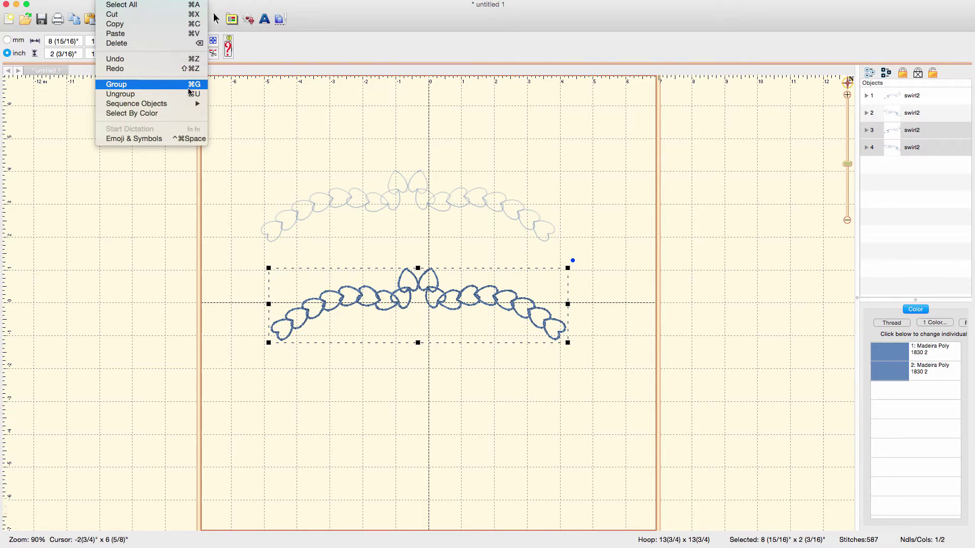
pyautogui.click(186, 89)
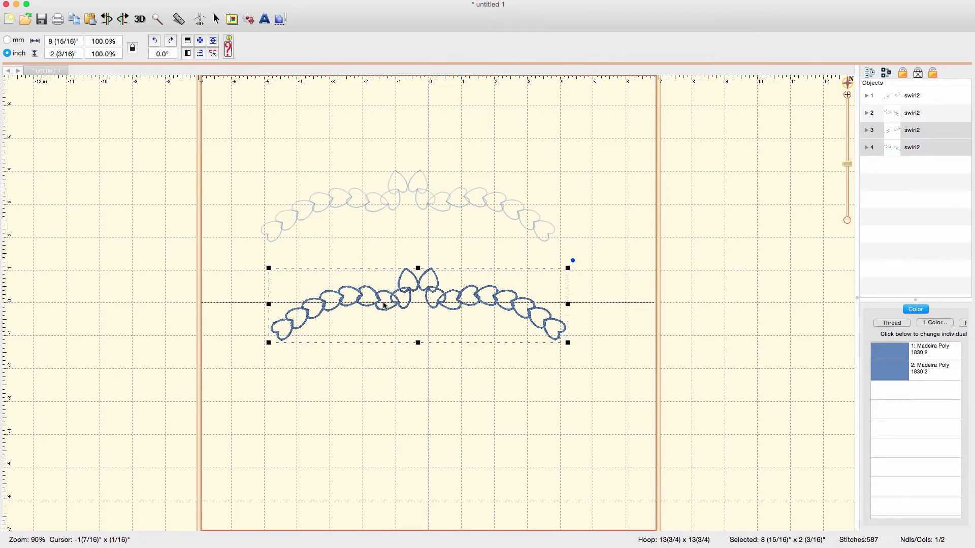
# Flip the lower arch vertically and set it just below the hoop centre.
pyautogui.click(188, 42)
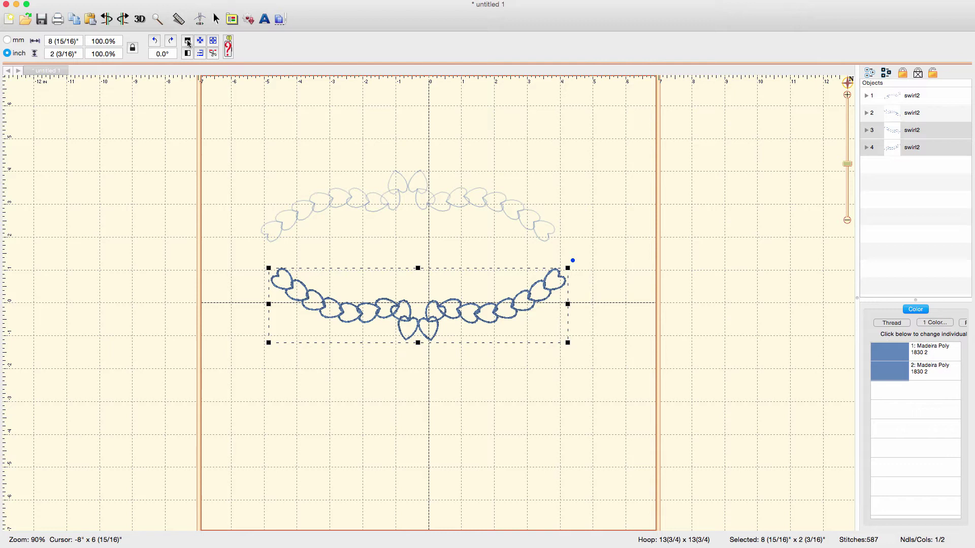
pyautogui.moveTo(425, 320); pyautogui.dragTo(414, 350)
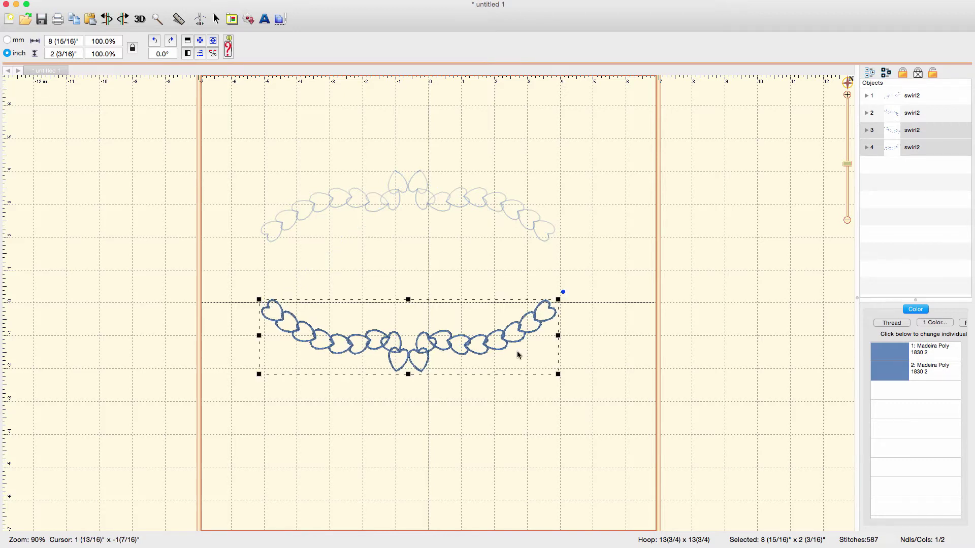
pyautogui.click(582, 342)
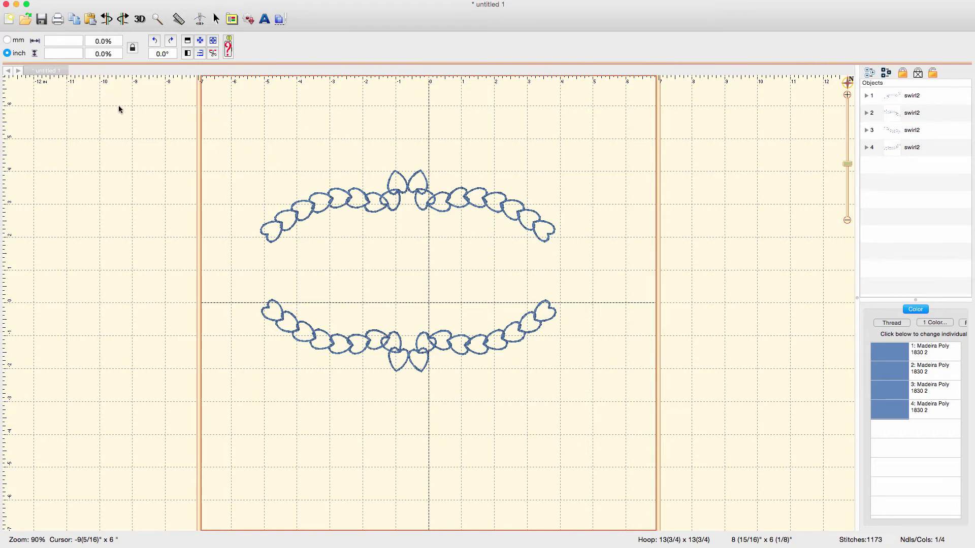
# Add a lettering object reading 'OML Embroidery' and centre it inside the heart frame.
pyautogui.click(264, 19)
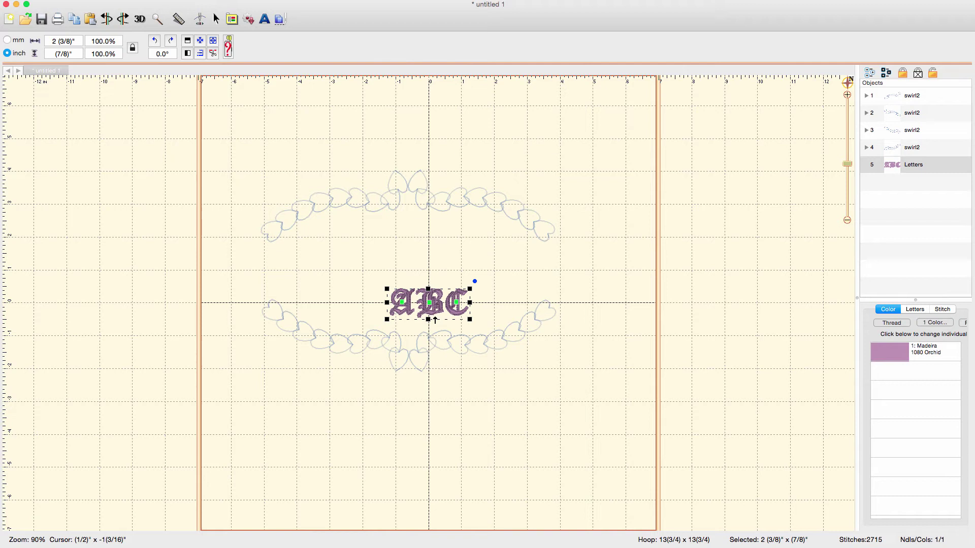
pyautogui.moveTo(407, 307); pyautogui.dragTo(368, 273)
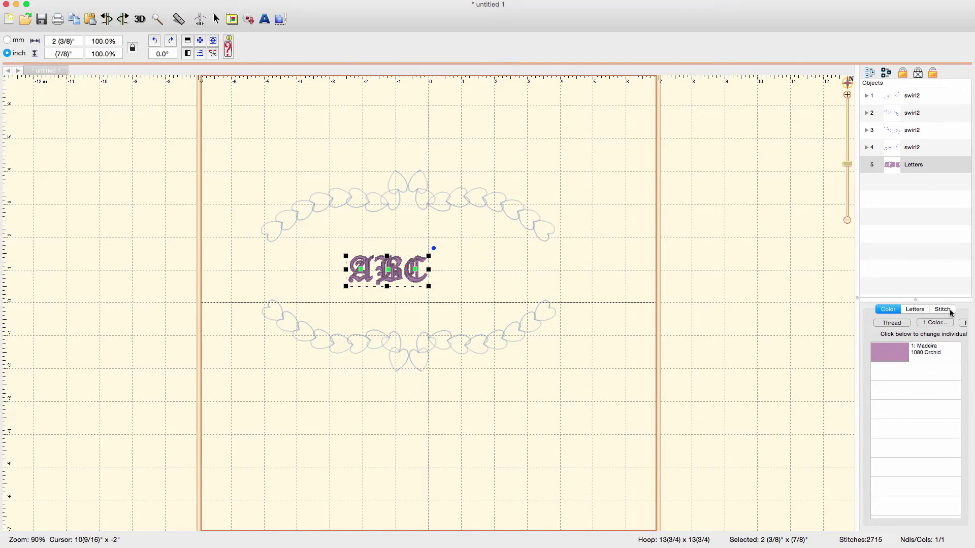
pyautogui.click(917, 310)
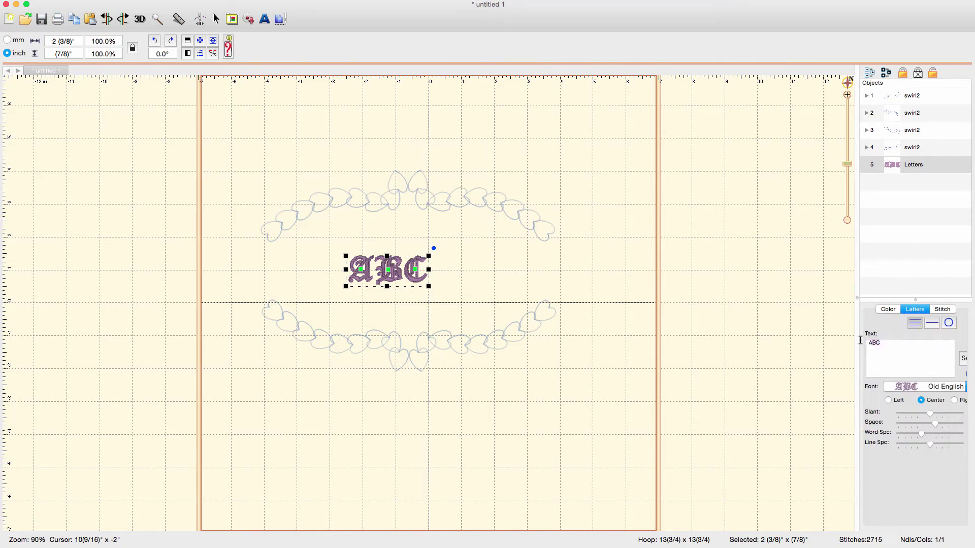
pyautogui.write('OML Embroidery')
pyautogui.click(965, 361)
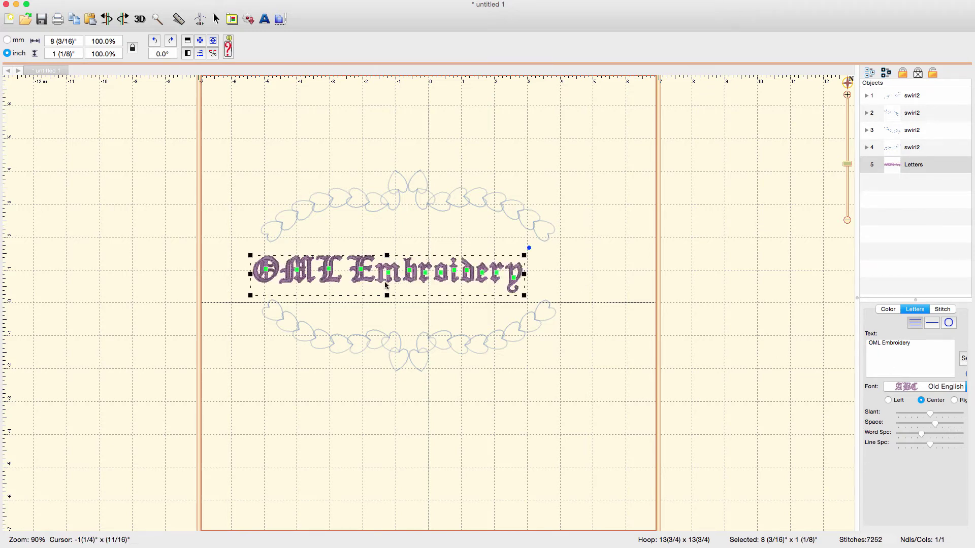
pyautogui.click(369, 283)
pyautogui.moveTo(368, 283); pyautogui.dragTo(389, 284)
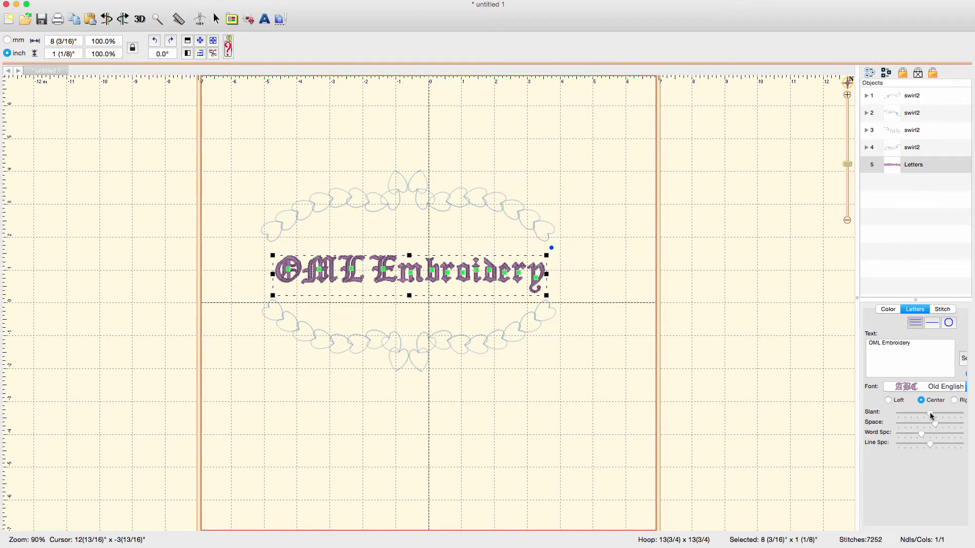
# Reduce the lettering's slant and letter spacing, and widen the word gap to 8 5/8 inches total.
pyautogui.moveTo(930, 413)
pyautogui.mouseDown()
pyautogui.moveTo(902, 414)
pyautogui.moveTo(946, 414)
pyautogui.moveTo(933, 413)
pyautogui.mouseUp()
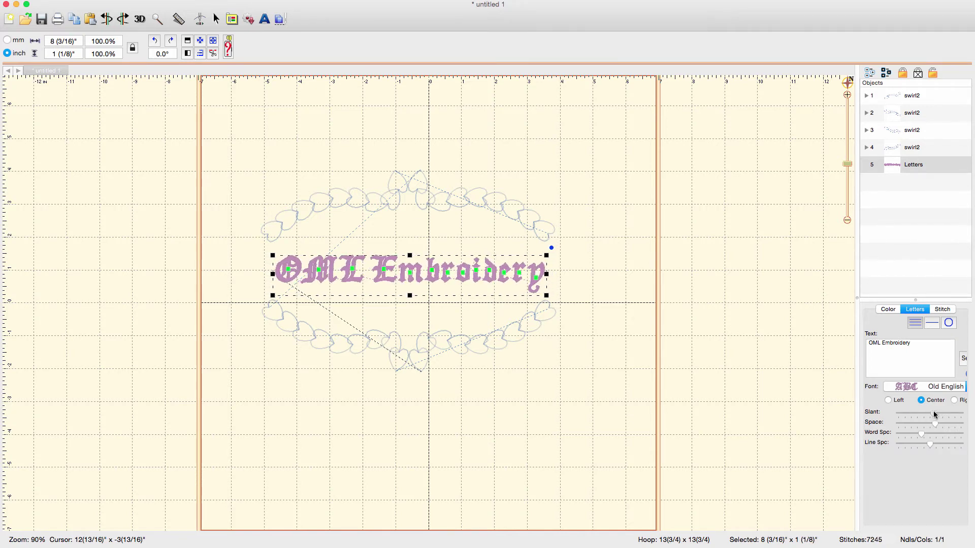
pyautogui.moveTo(934, 425)
pyautogui.mouseDown()
pyautogui.moveTo(913, 424)
pyautogui.moveTo(948, 423)
pyautogui.moveTo(936, 423)
pyautogui.mouseUp()
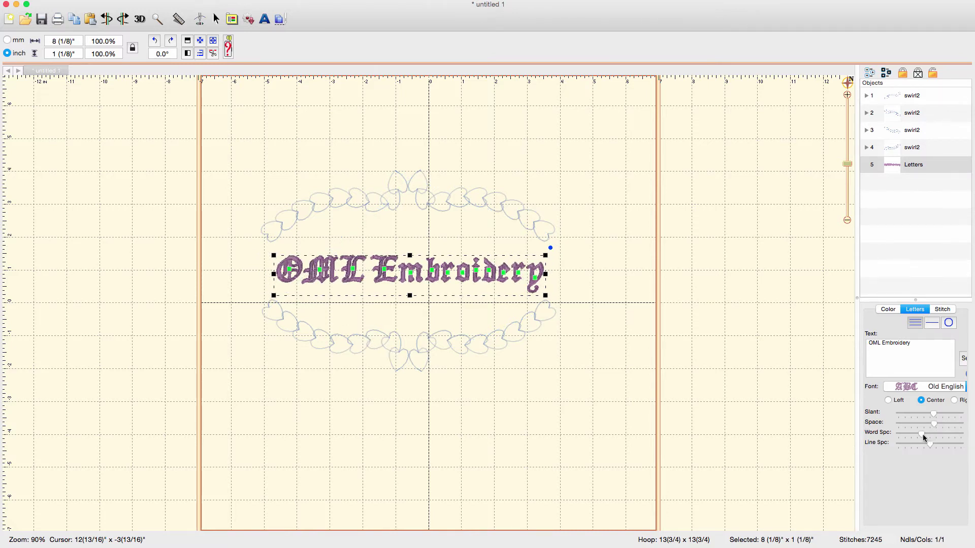
pyautogui.moveTo(920, 432); pyautogui.dragTo(932, 433)
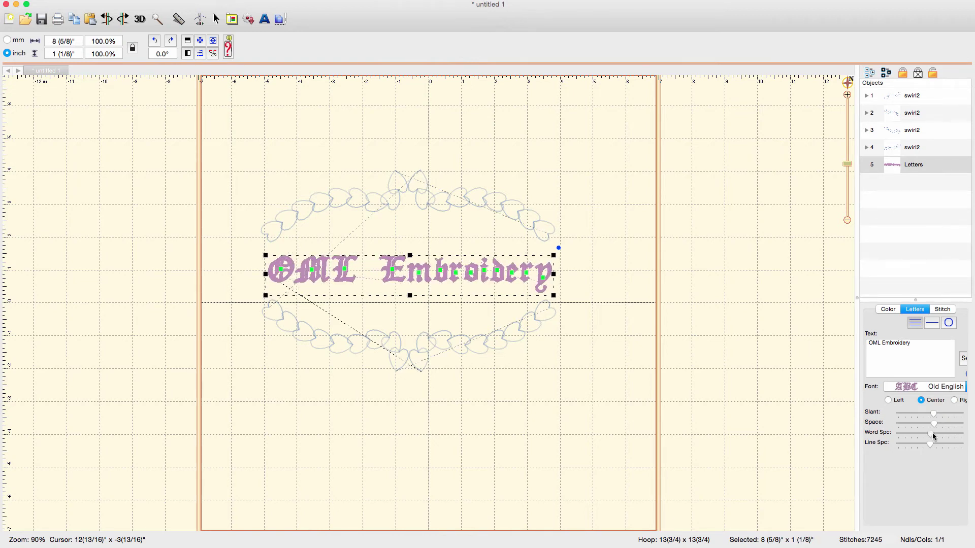
pyautogui.moveTo(932, 433); pyautogui.dragTo(930, 435)
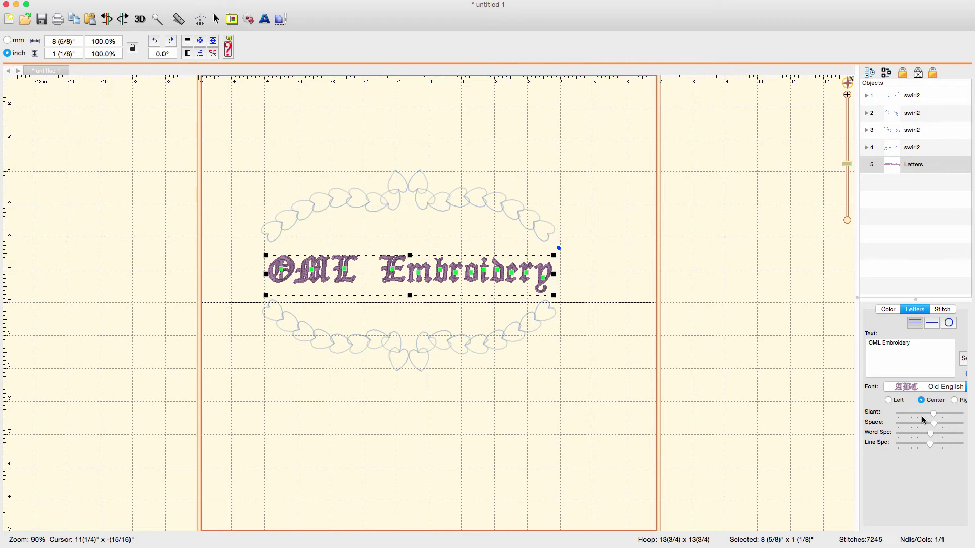
# Convert the lettering's thread brand to Madeira Poly.
pyautogui.click(887, 310)
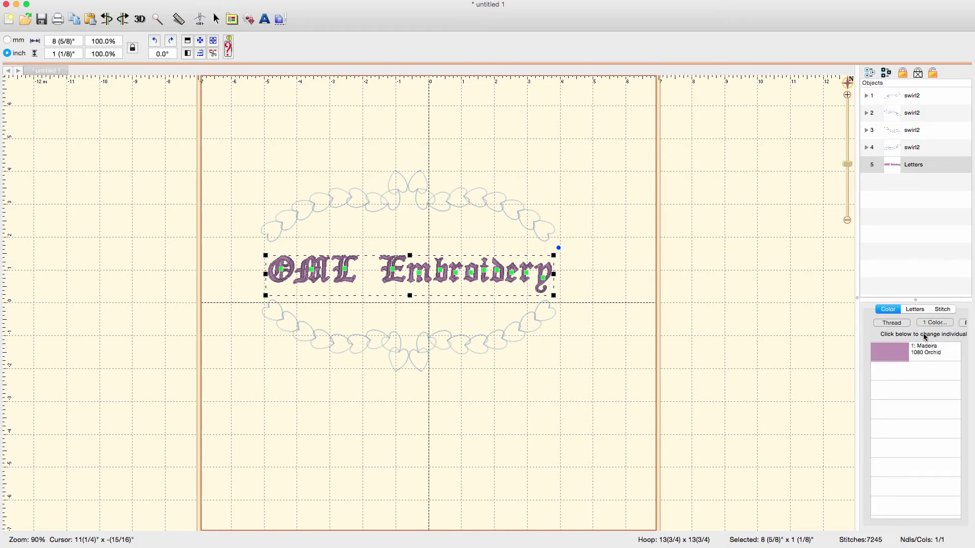
pyautogui.click(889, 326)
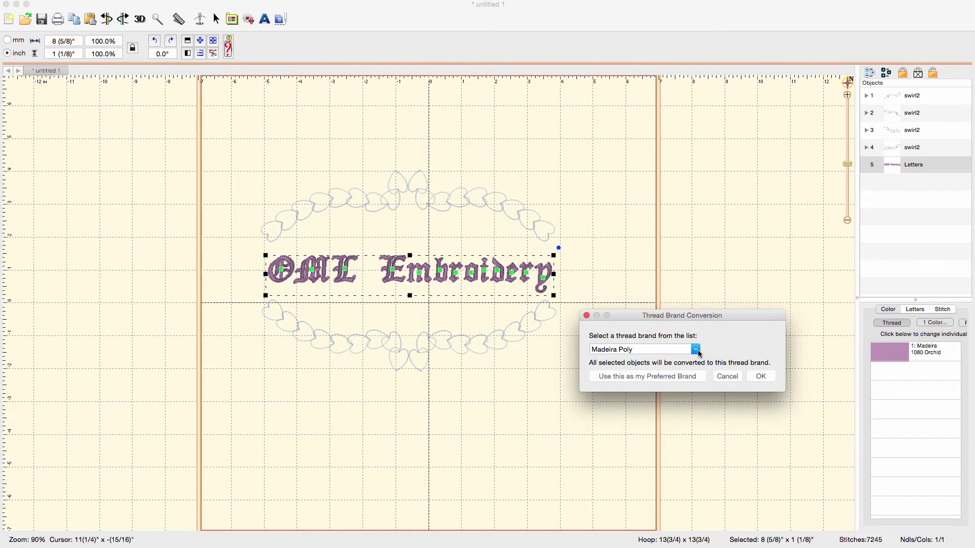
pyautogui.click(760, 376)
# Try threads 1722, 1766 and 1634 on the lettering, applying purple 1634.
pyautogui.click(897, 357)
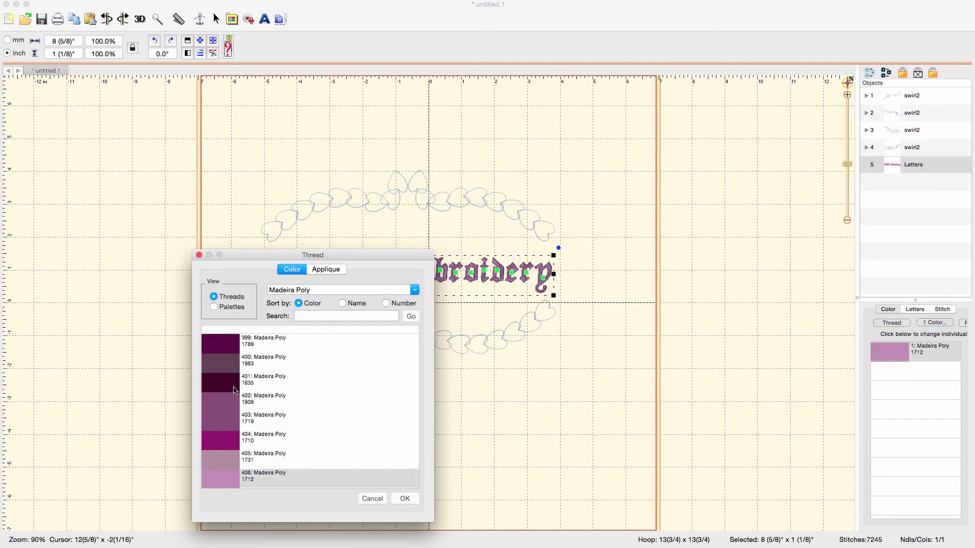
pyautogui.scroll(-3, 234, 389)
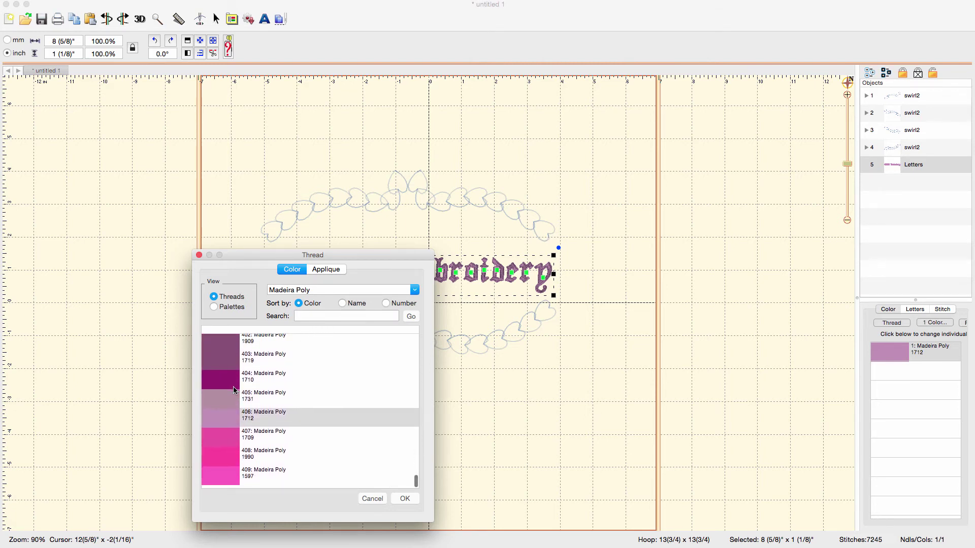
pyautogui.scroll(1, 235, 384)
pyautogui.scroll(10, 235, 384)
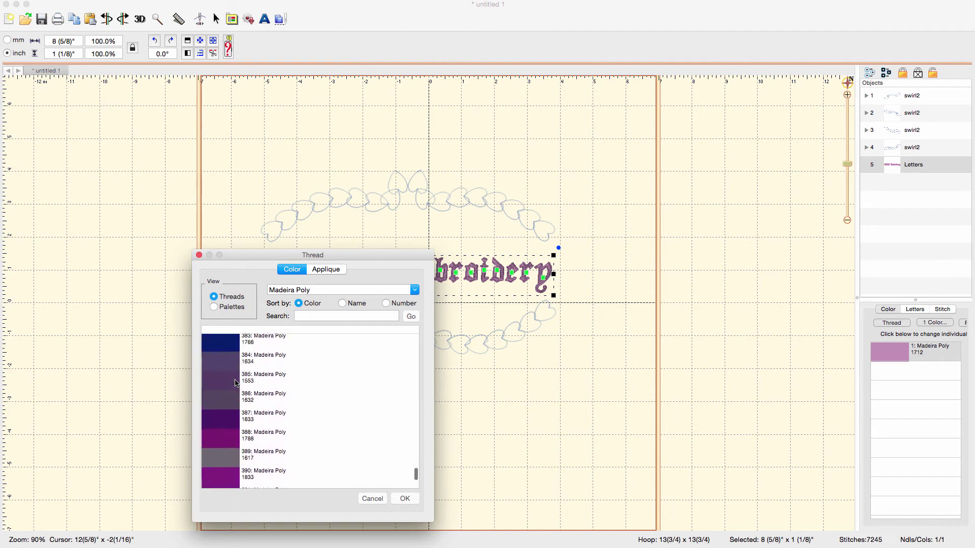
pyautogui.scroll(-5, 235, 383)
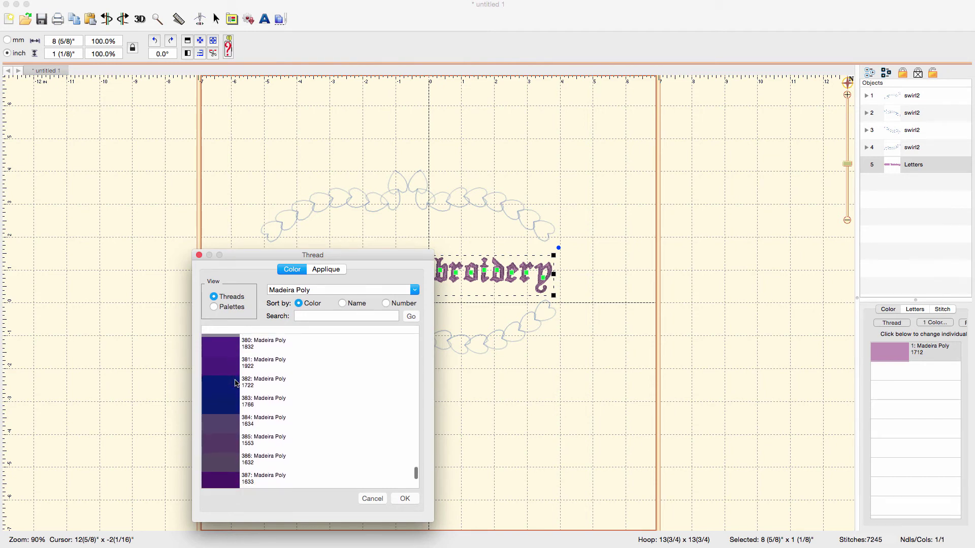
pyautogui.click(231, 385)
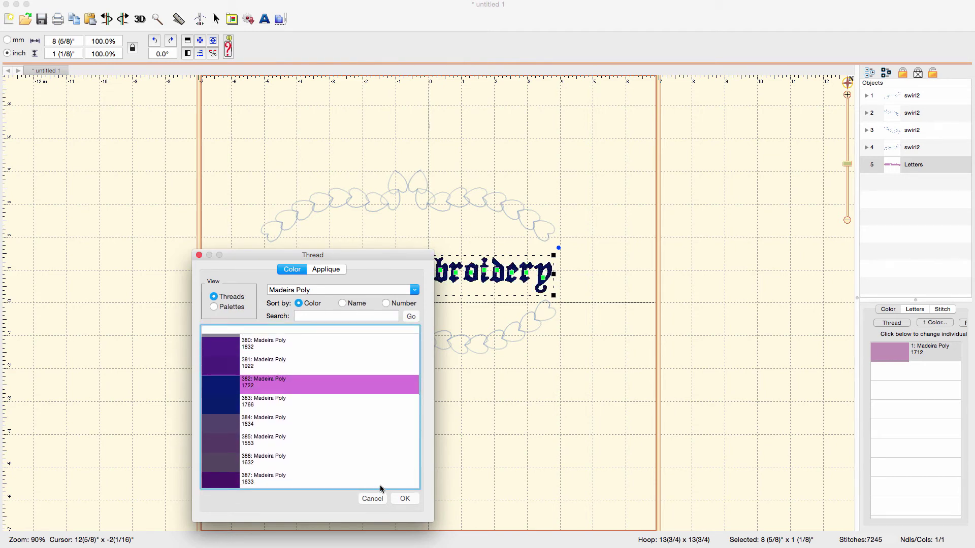
pyautogui.click(221, 408)
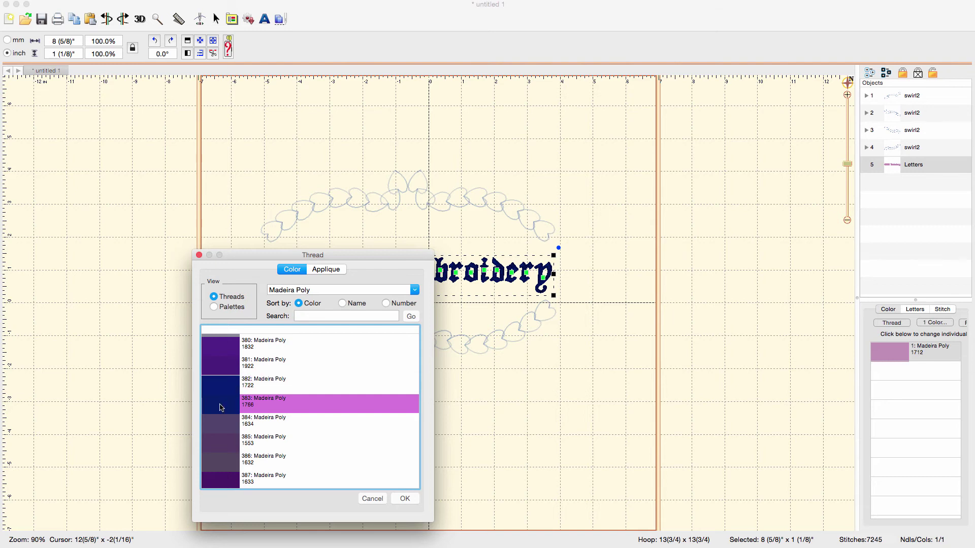
pyautogui.click(227, 430)
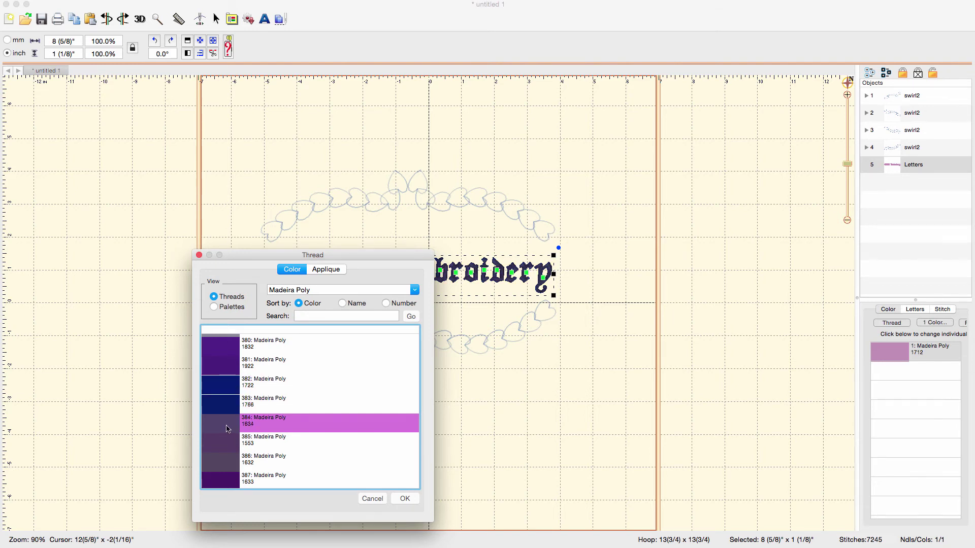
pyautogui.doubleClick(226, 429)
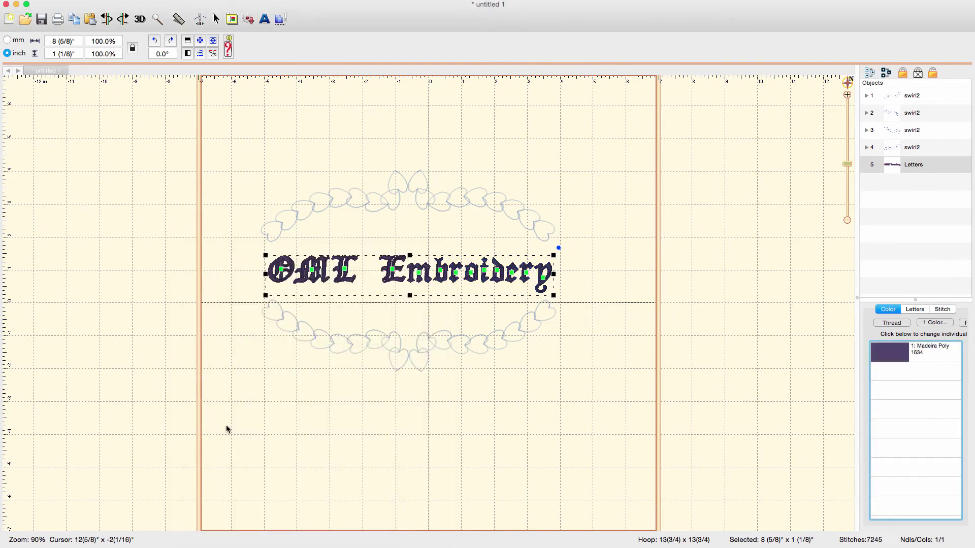
# Try threads 1788 and 1831, then set the lettering to bright pink Madeira Poly 1990.
pyautogui.doubleClick(894, 357)
pyautogui.scroll(-3, 284, 404)
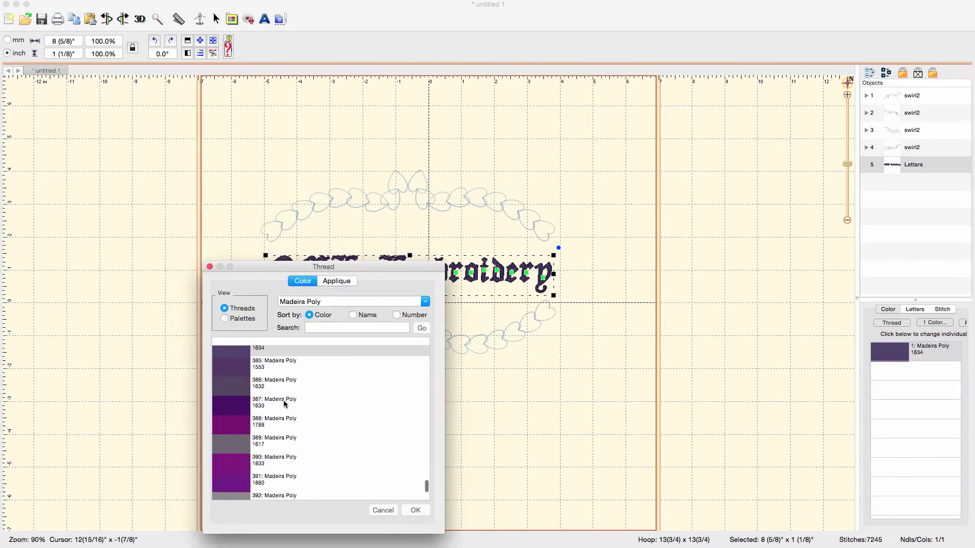
pyautogui.scroll(-1, 285, 403)
pyautogui.click(231, 402)
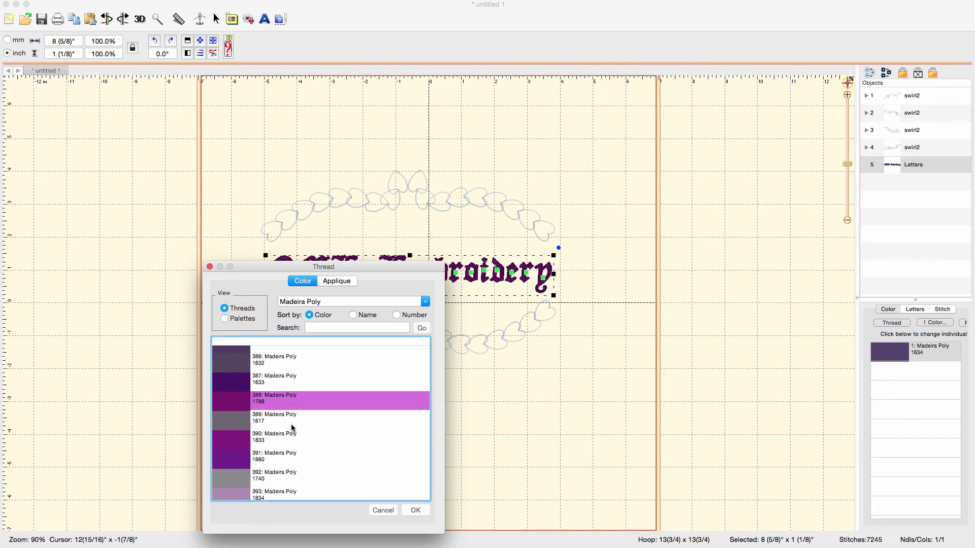
pyautogui.scroll(-5, 275, 428)
pyautogui.click(236, 410)
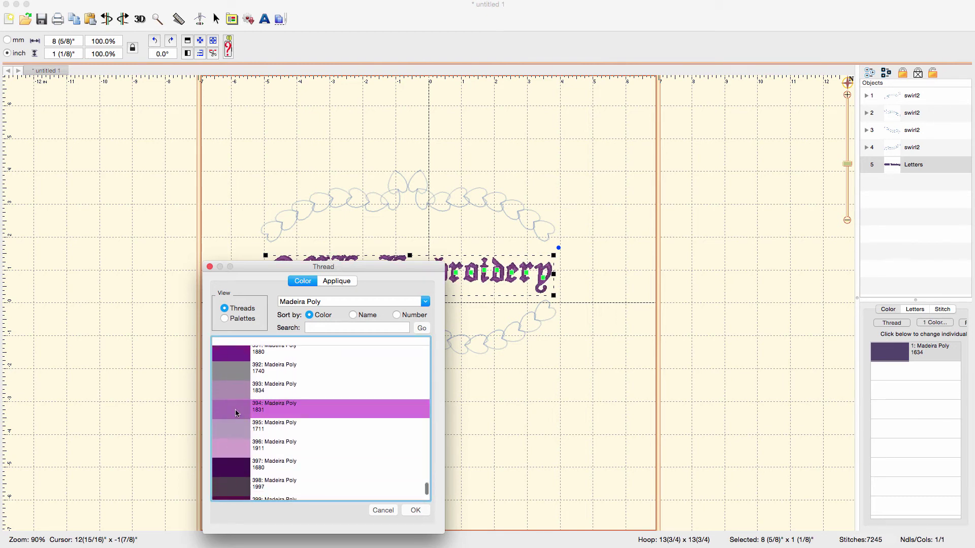
pyautogui.scroll(-4, 238, 409)
pyautogui.scroll(-7, 238, 411)
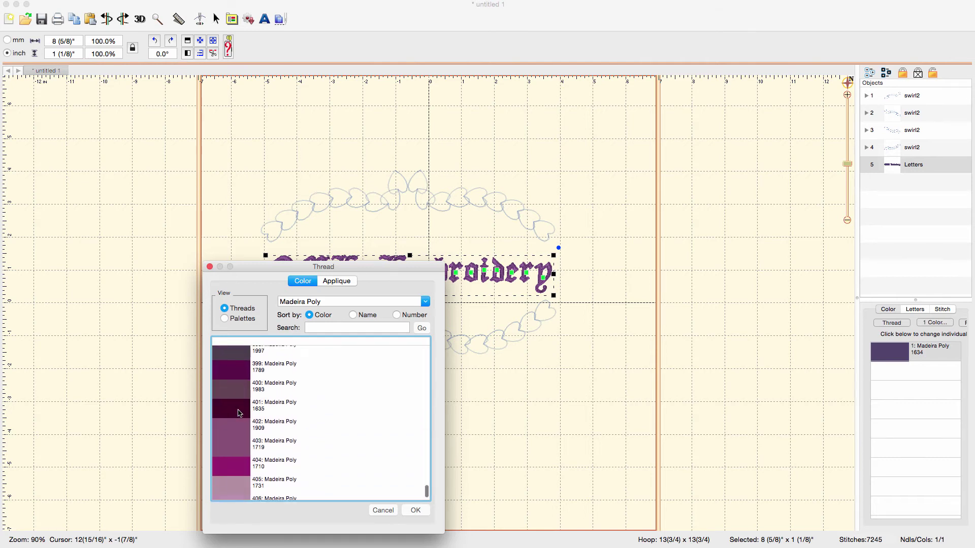
pyautogui.click(237, 466)
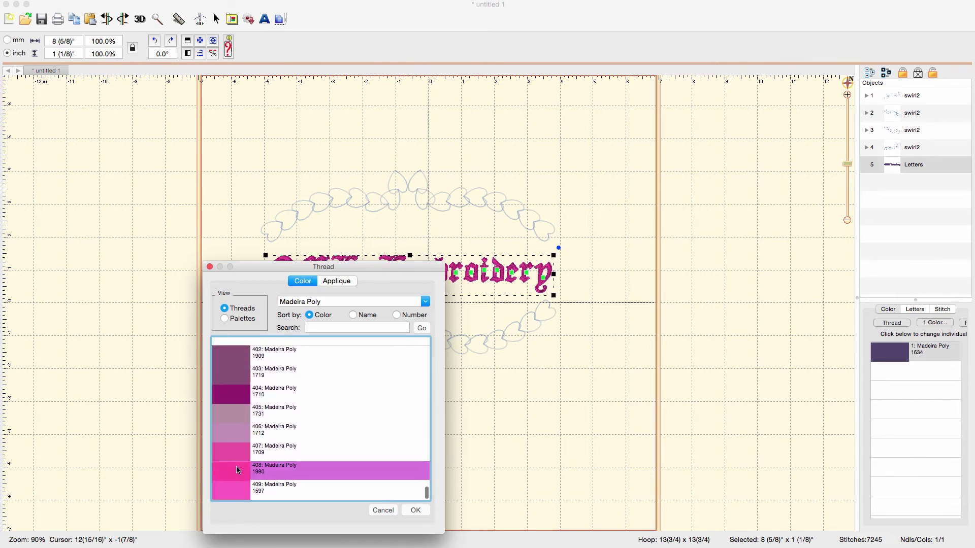
pyautogui.click(415, 510)
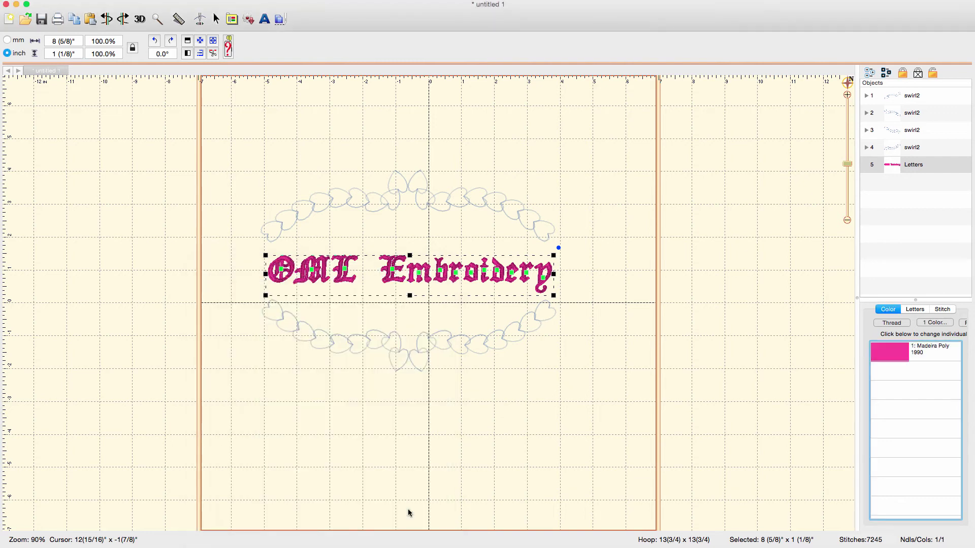
# Select the whole heart frame and lettering, centre it in the hoop, then check the lettering.
pyautogui.click(438, 419)
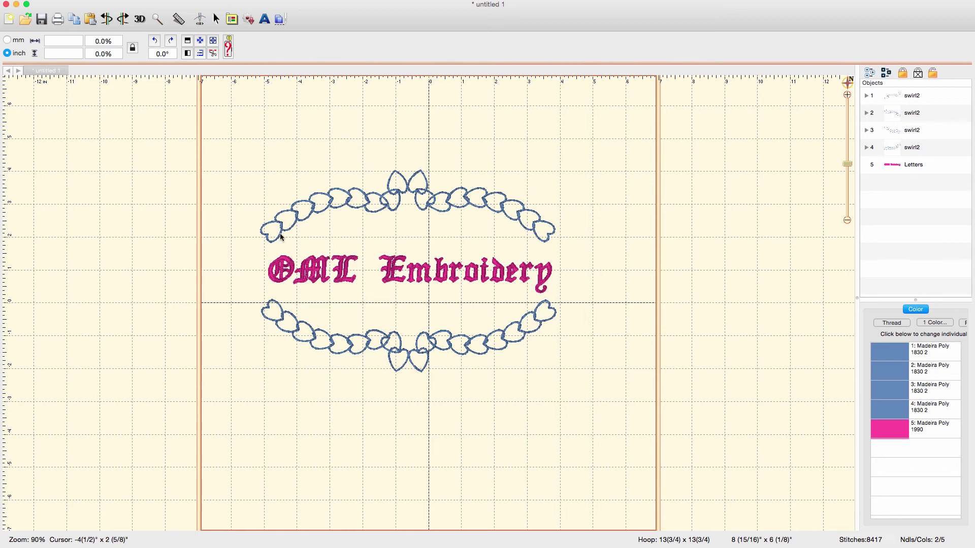
pyautogui.moveTo(243, 125); pyautogui.dragTo(592, 414)
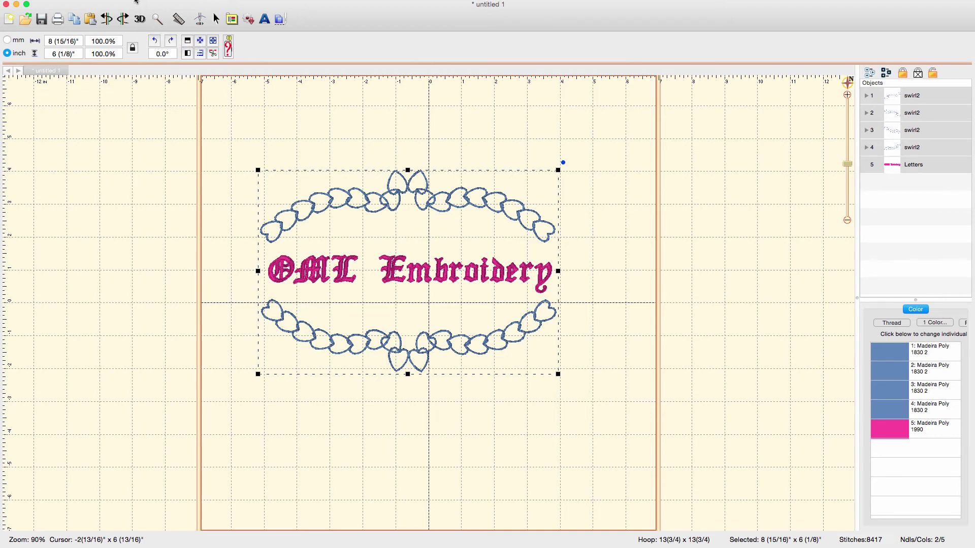
pyautogui.click(136, 0)
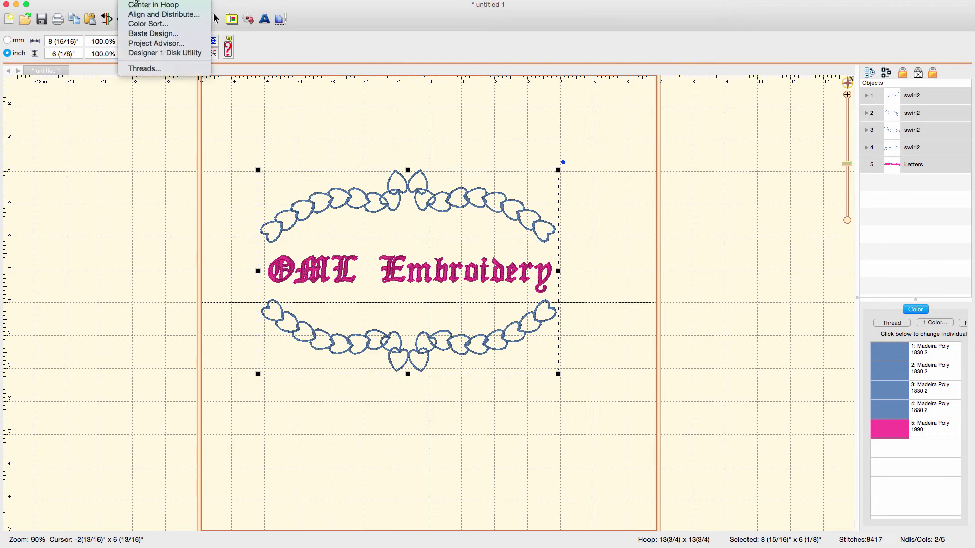
pyautogui.click(139, 5)
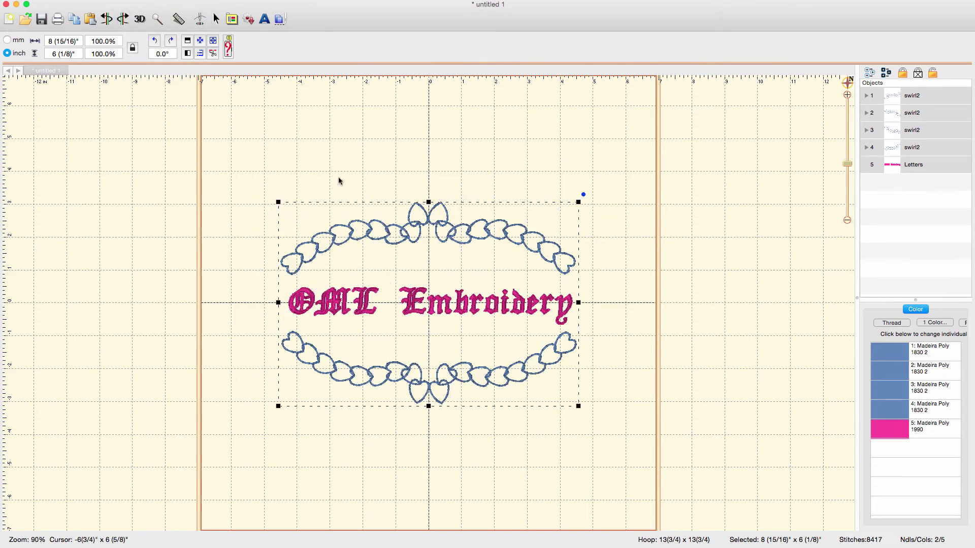
pyautogui.click(555, 432)
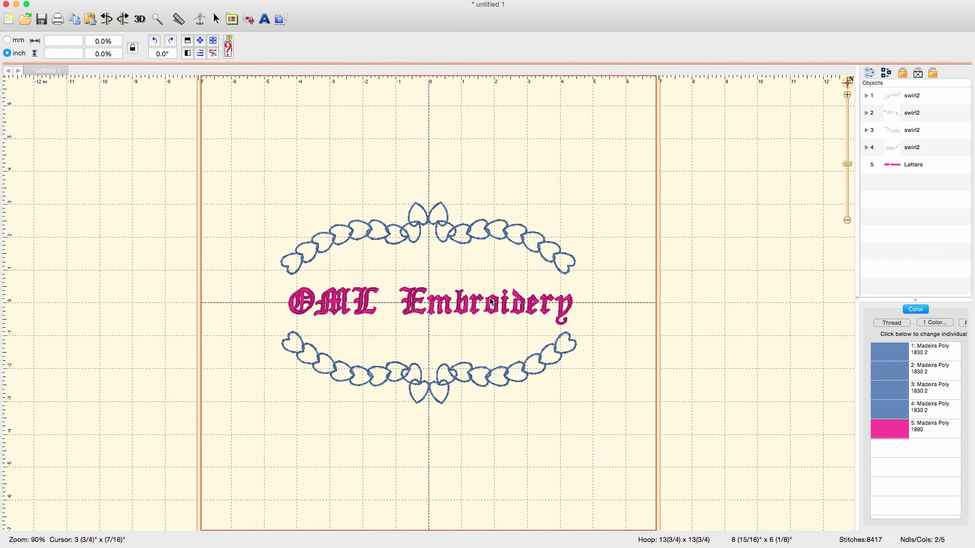
pyautogui.click(368, 308)
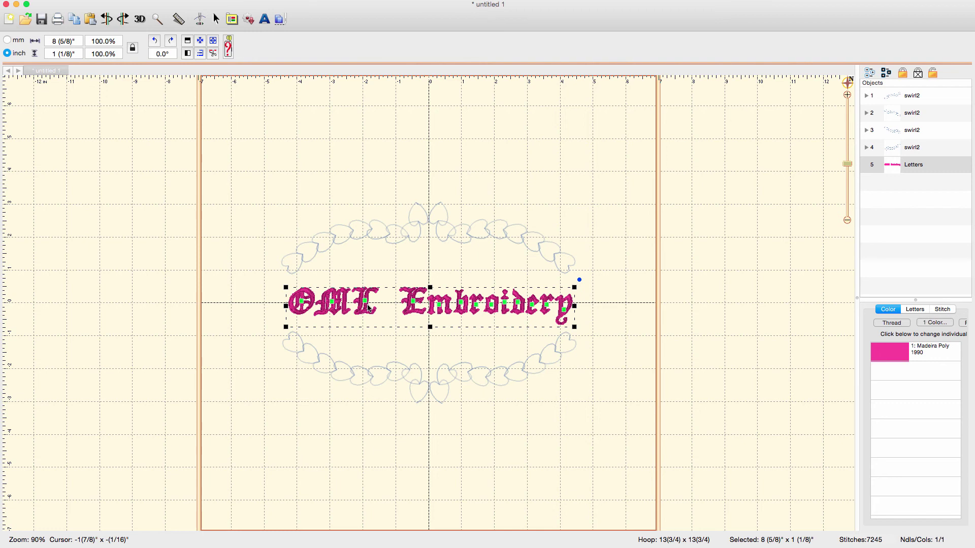
pyautogui.click(538, 422)
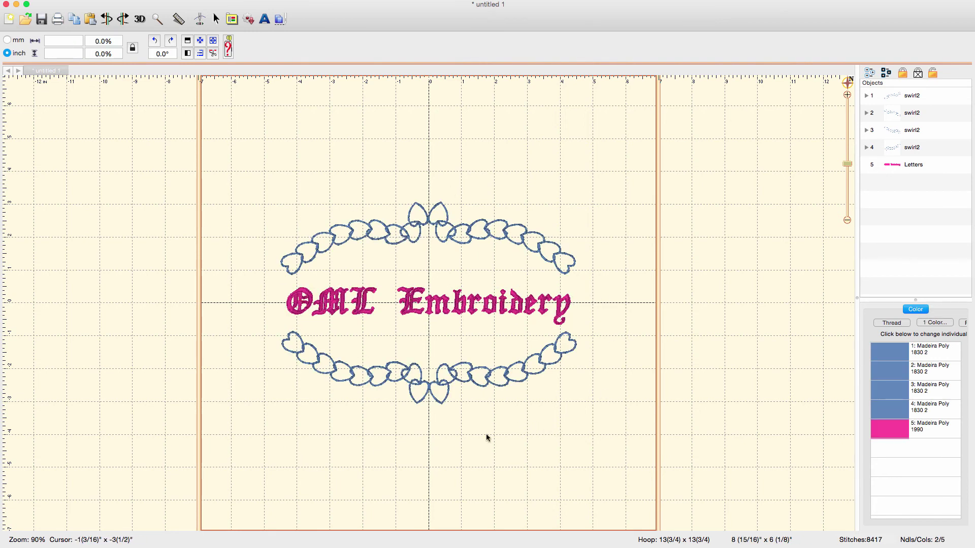